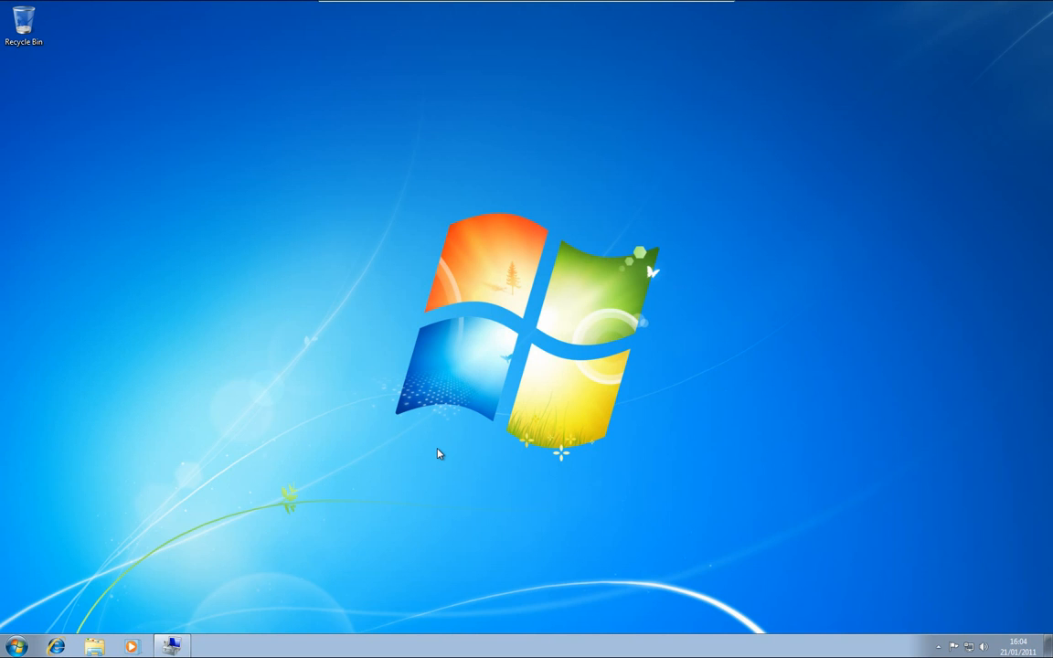
# Restart the computer into the BIOS setup utility and bring up its boot device order
pyautogui.click(16, 649)
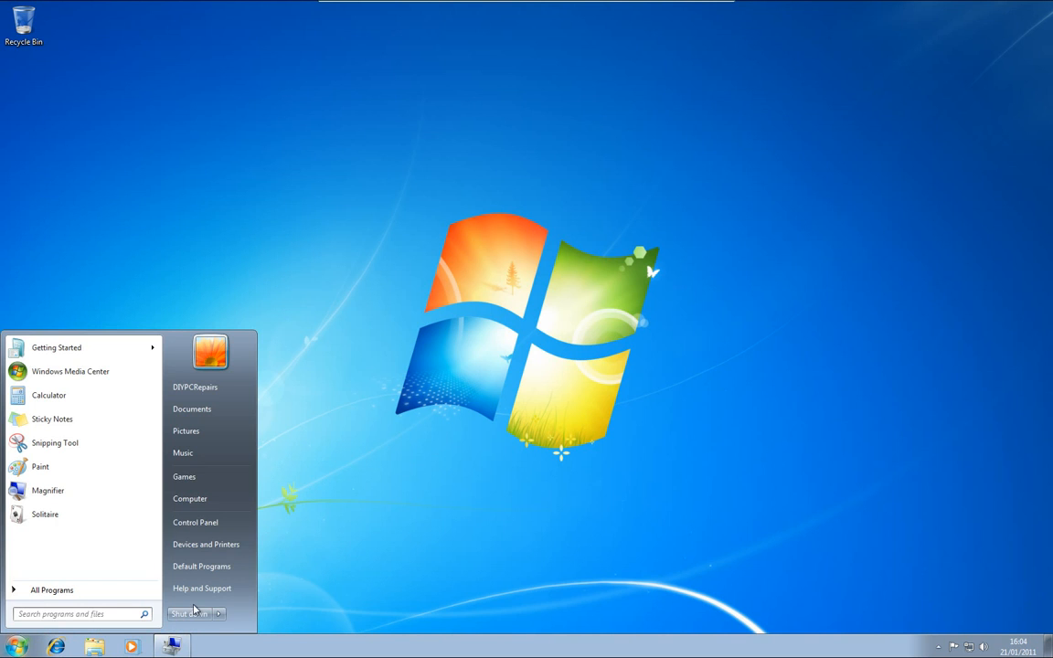
pyautogui.moveTo(219, 613)
pyautogui.click(255, 586)
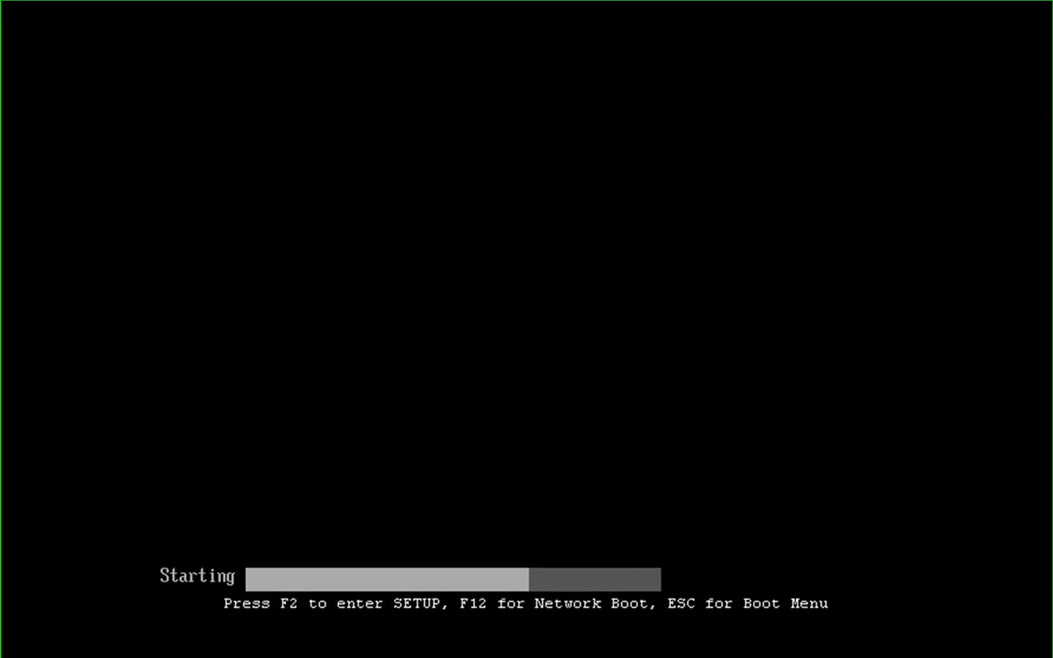
pyautogui.press('F2')
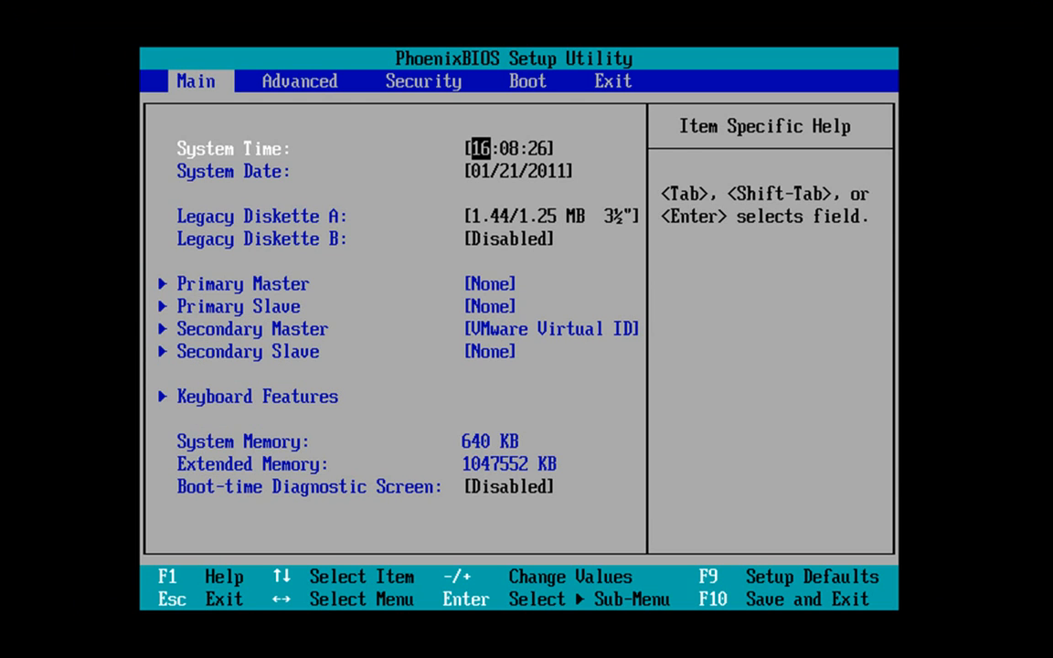
pyautogui.press('Right')
pyautogui.press('Right')
pyautogui.press('Right')
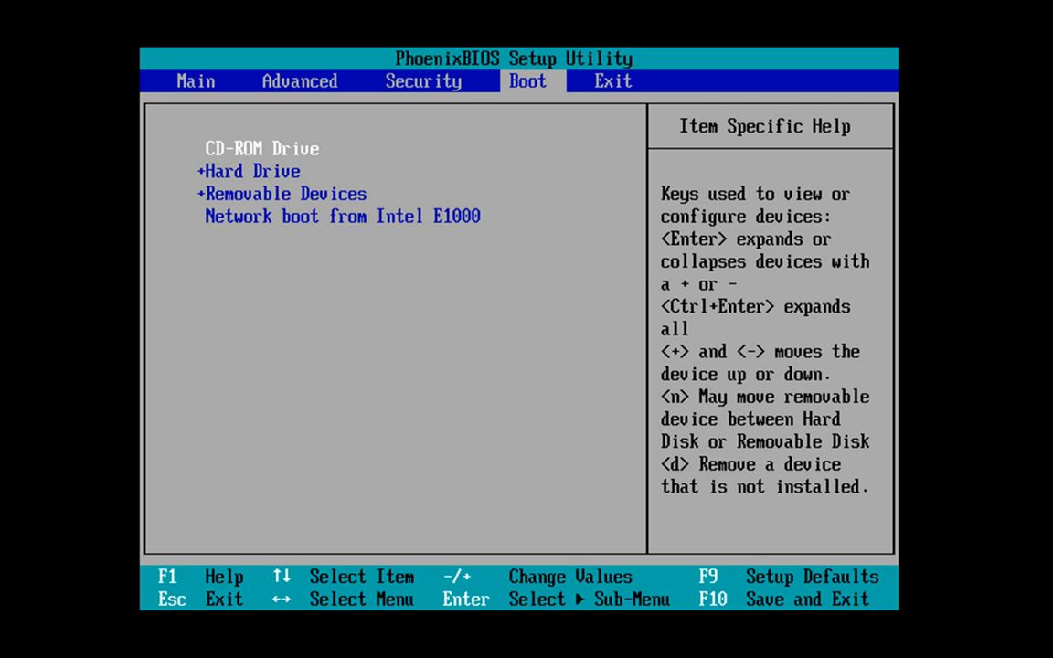
# Exit the BIOS setup saving changes and boot the computer from the CD or DVD
pyautogui.press('Right')
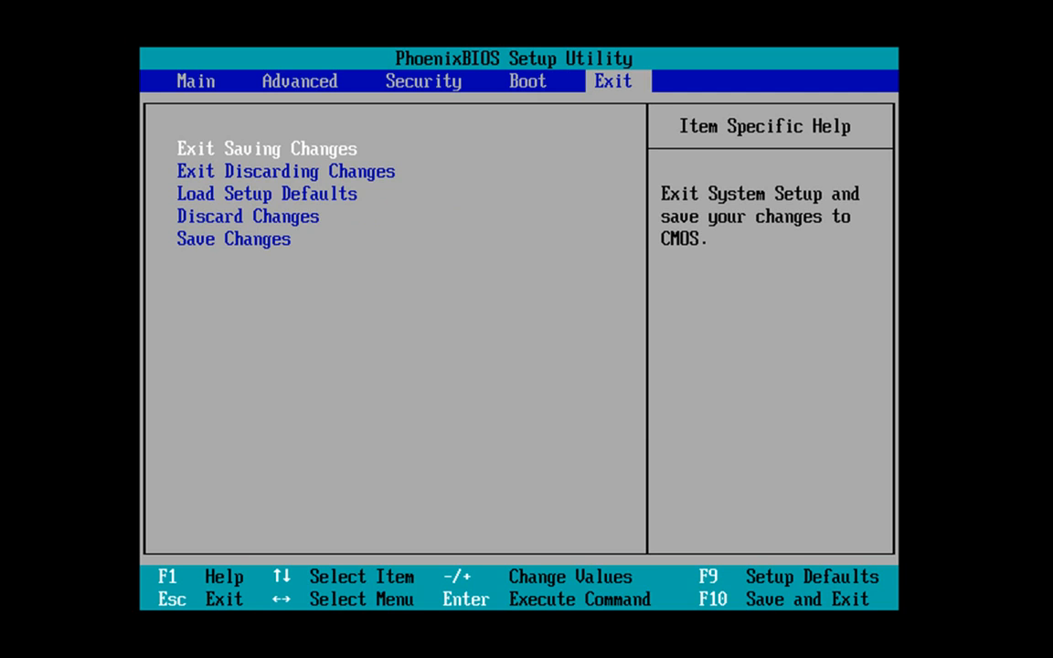
pyautogui.press('Return')
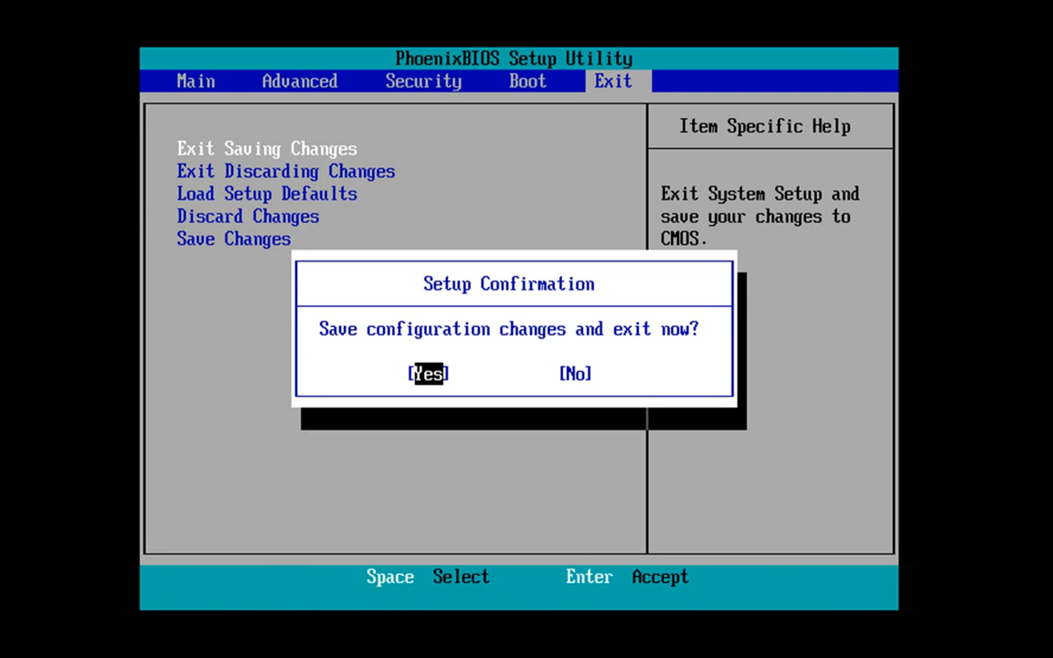
pyautogui.press('Return')
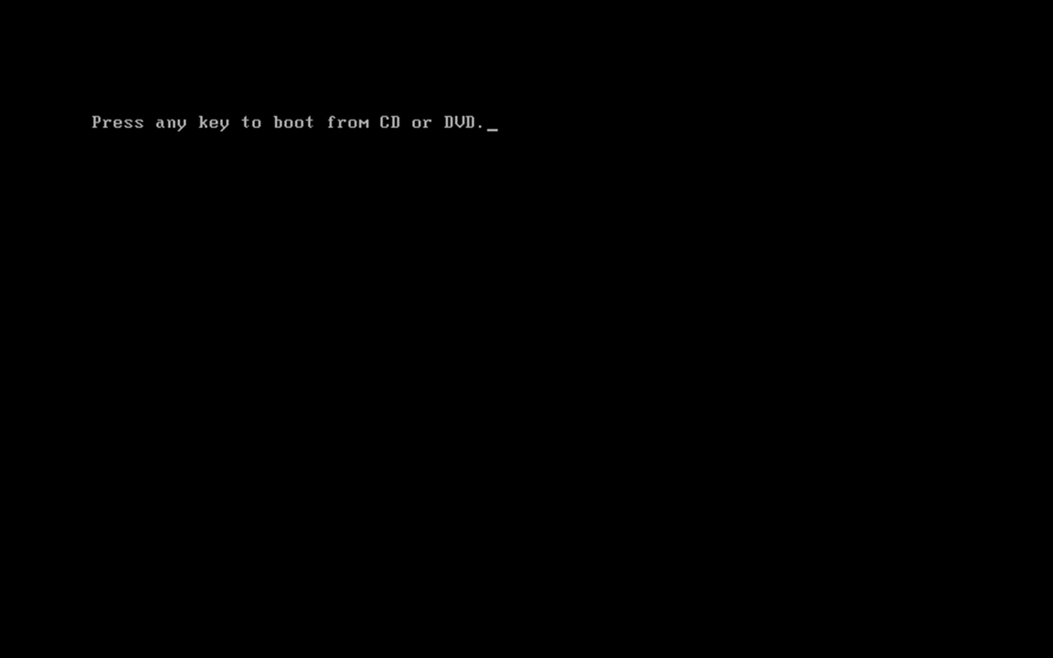
pyautogui.press('Return')
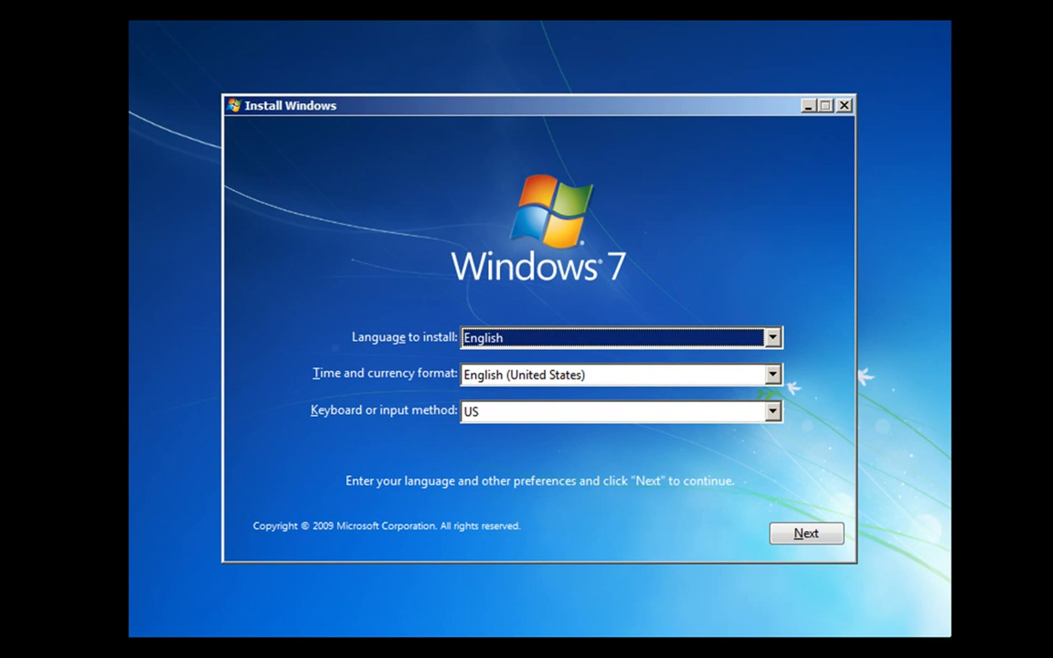
# Set the time and currency format to English (United Kingdom) and start the Windows 7 installation
pyautogui.click(772, 375)
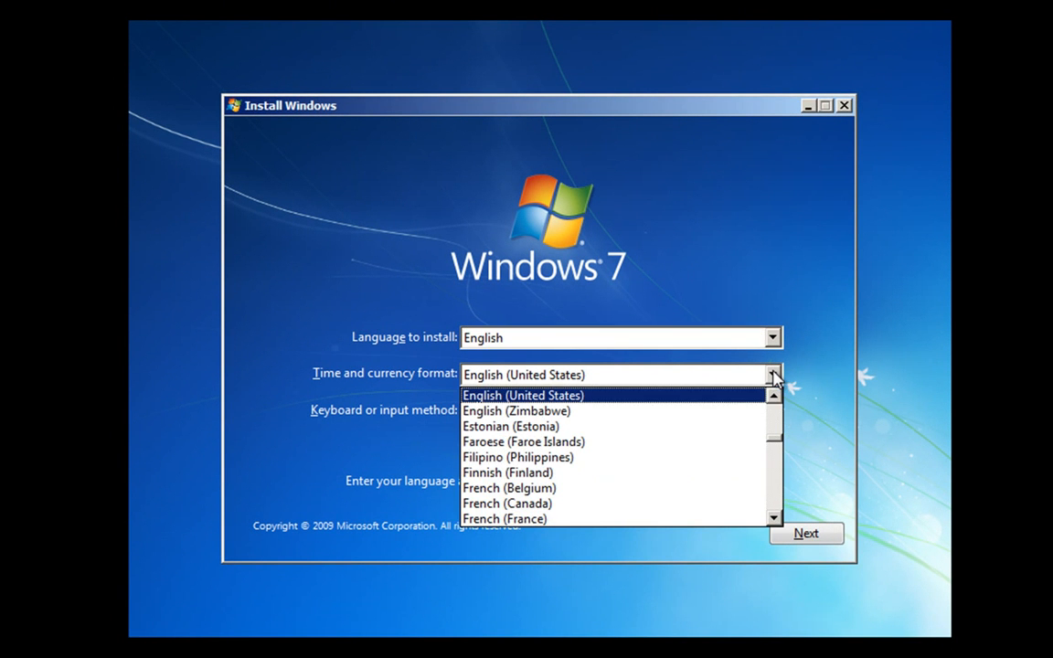
pyautogui.click(774, 397)
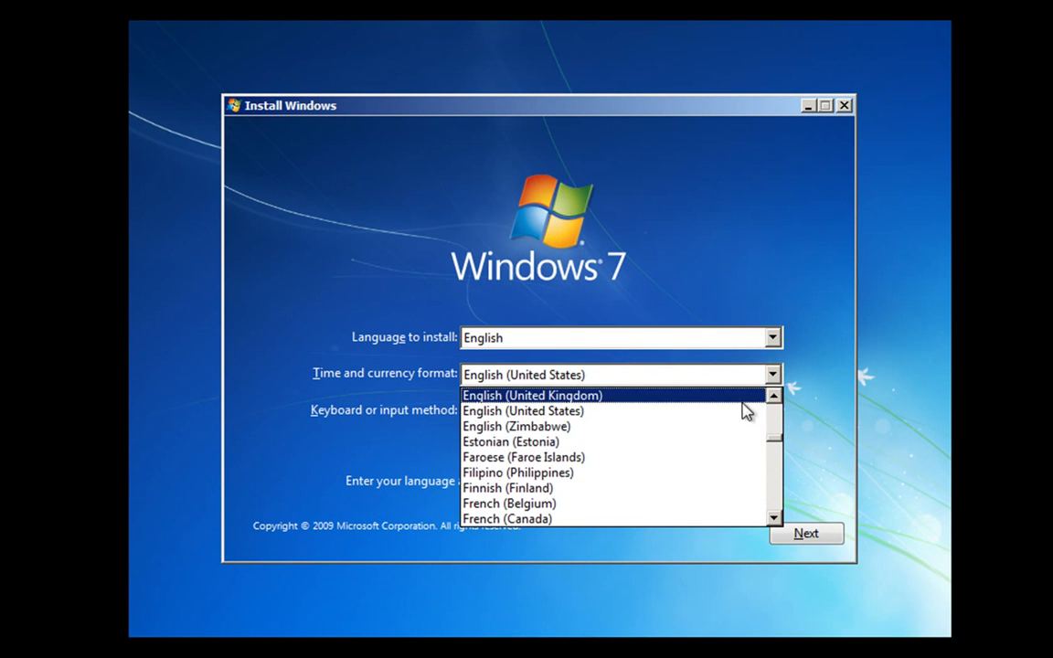
pyautogui.click(743, 398)
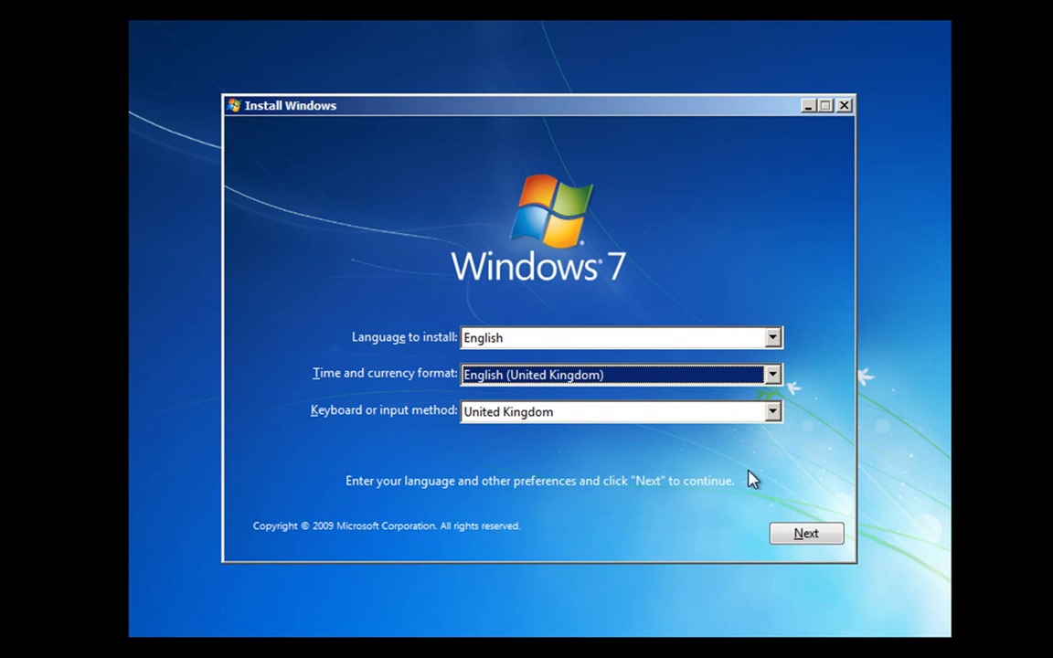
pyautogui.click(804, 539)
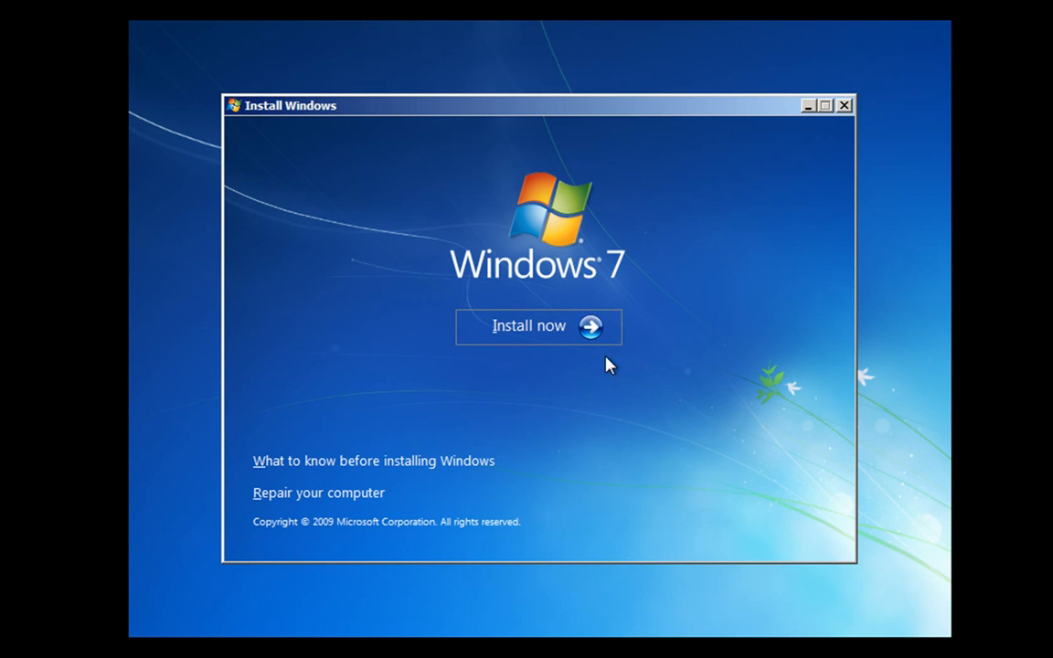
pyautogui.click(536, 335)
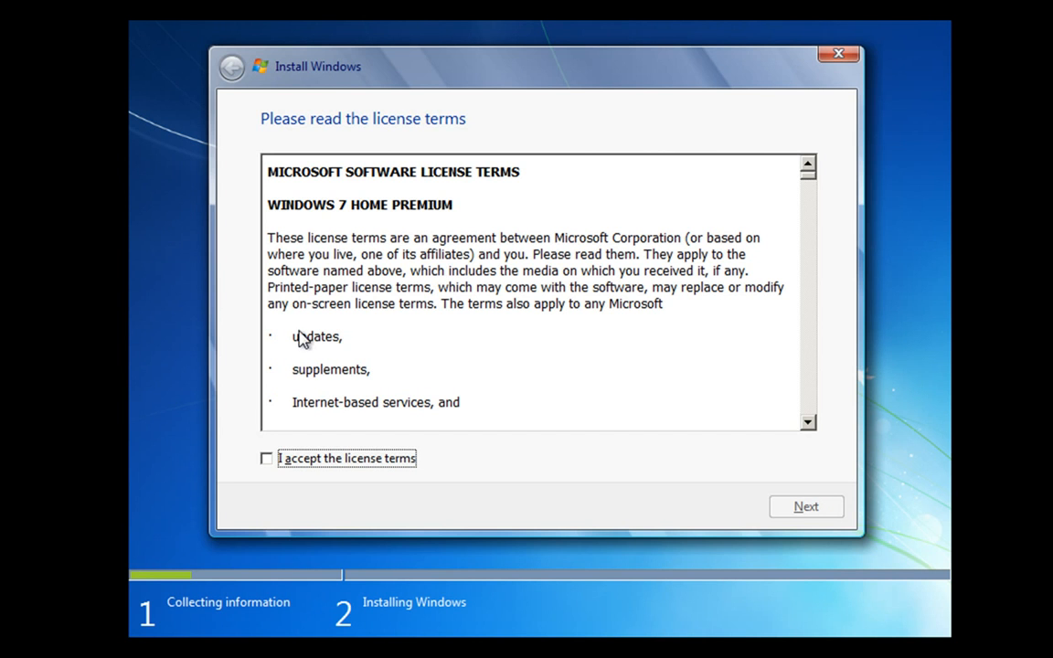
# Accept the license terms and choose the Custom (advanced) installation type
pyautogui.click(266, 459)
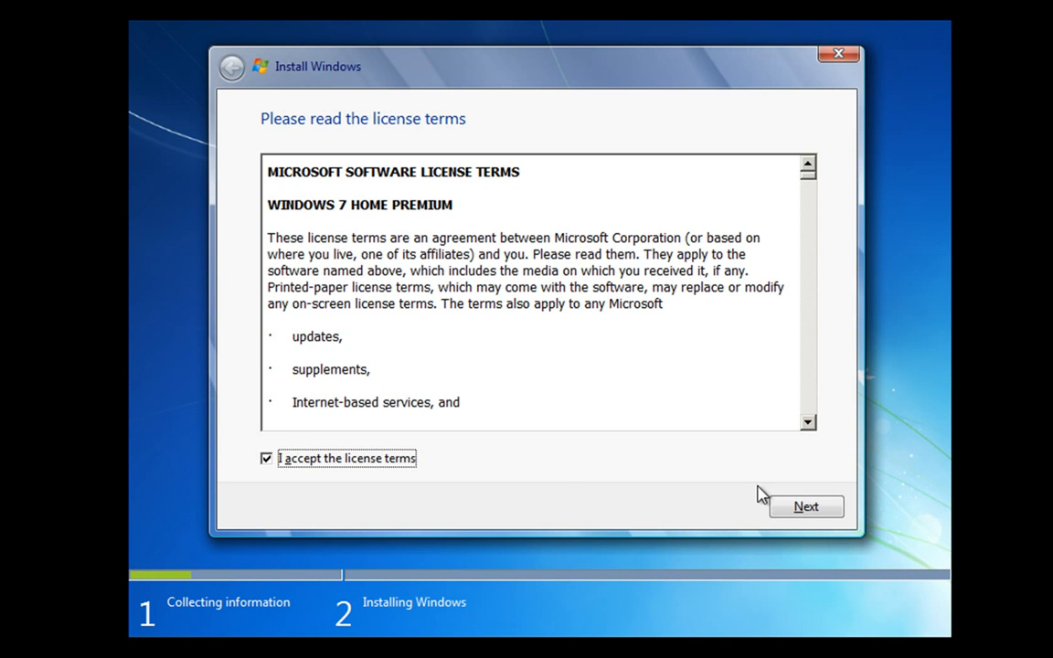
pyautogui.click(806, 508)
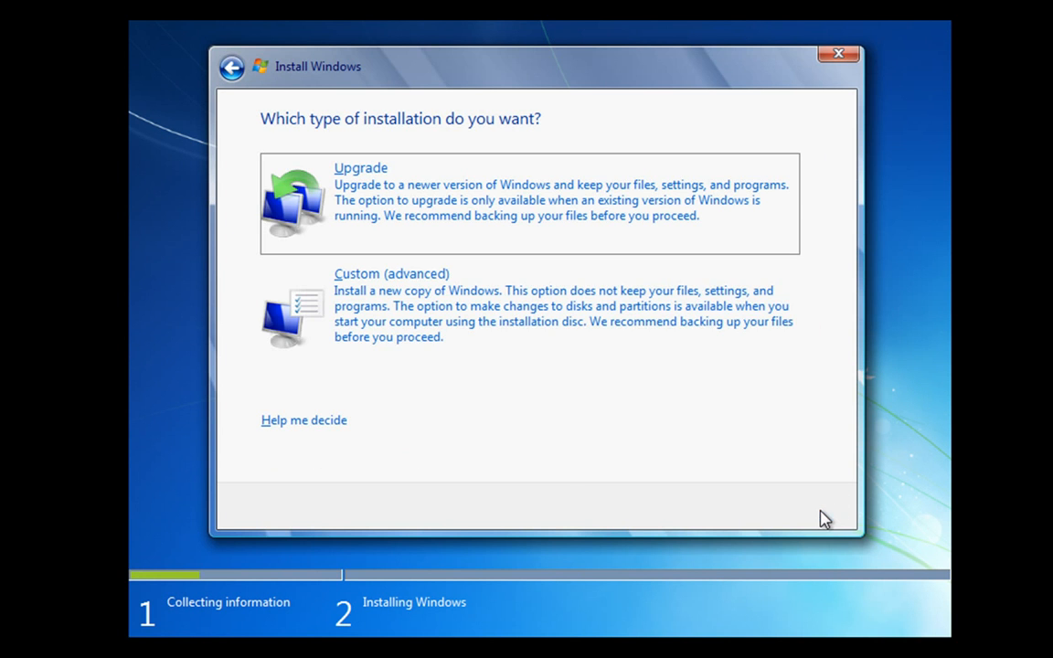
pyautogui.click(449, 306)
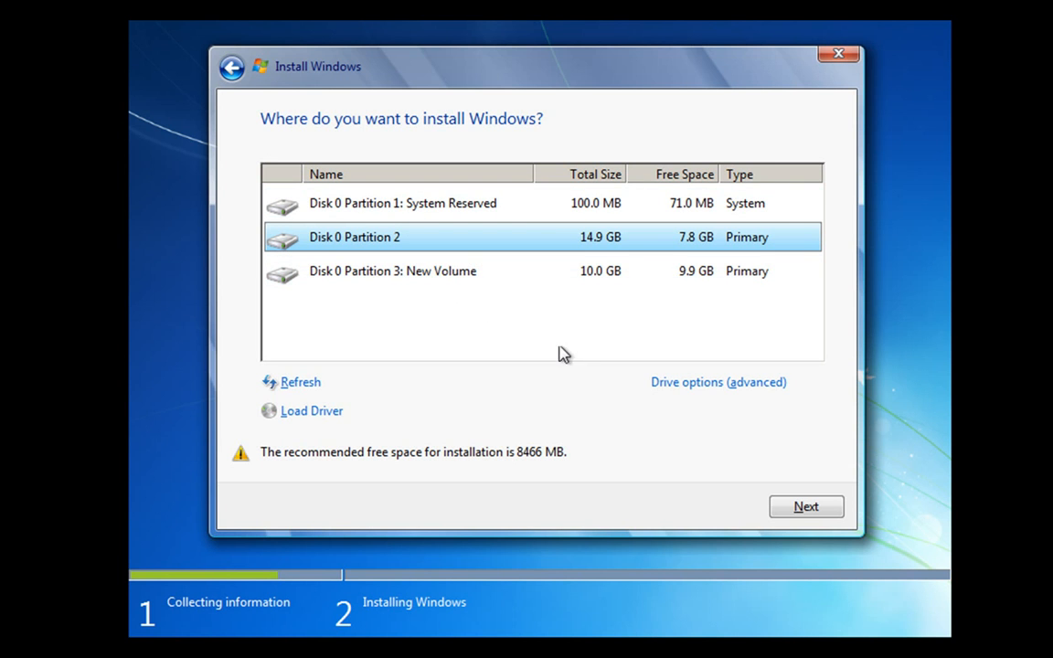
# Delete Disk 0 Partition 3: New Volume using the advanced drive options
pyautogui.click(407, 271)
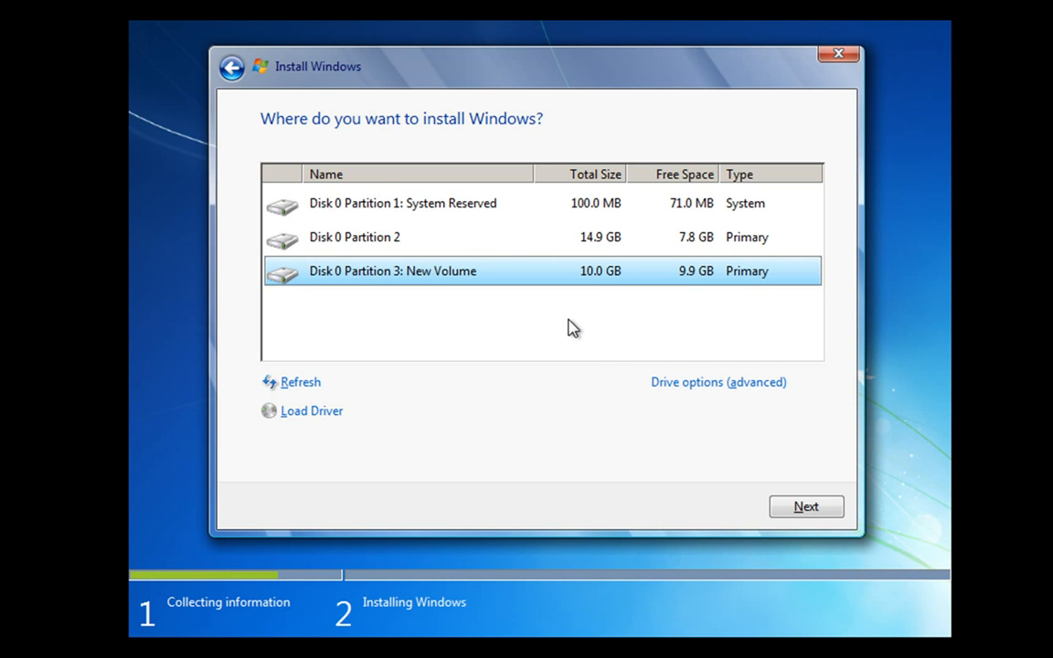
pyautogui.click(700, 384)
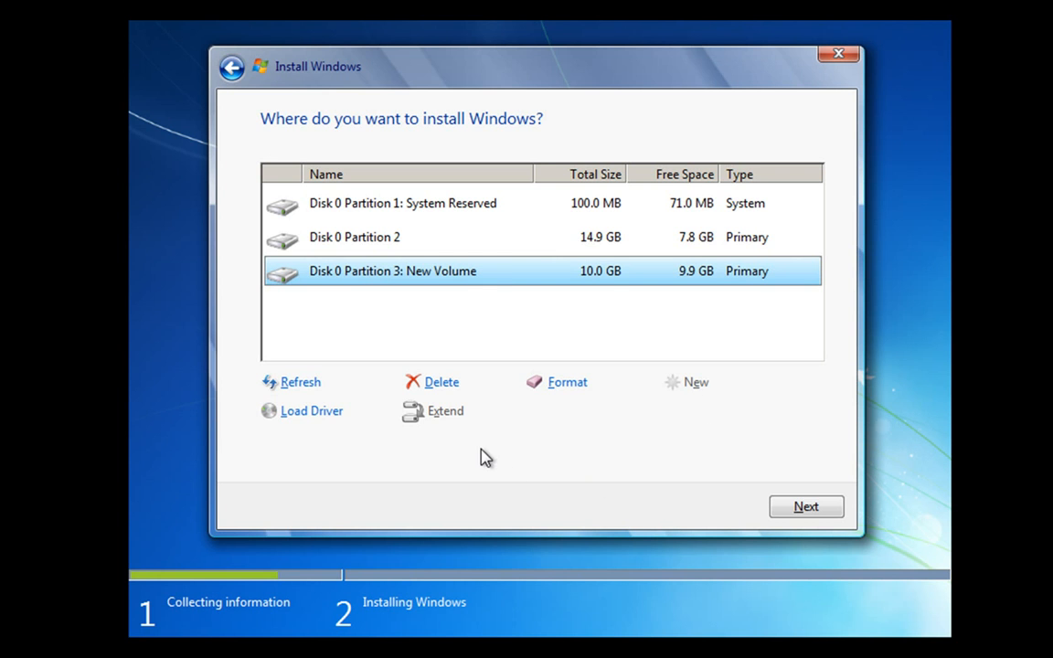
pyautogui.click(445, 388)
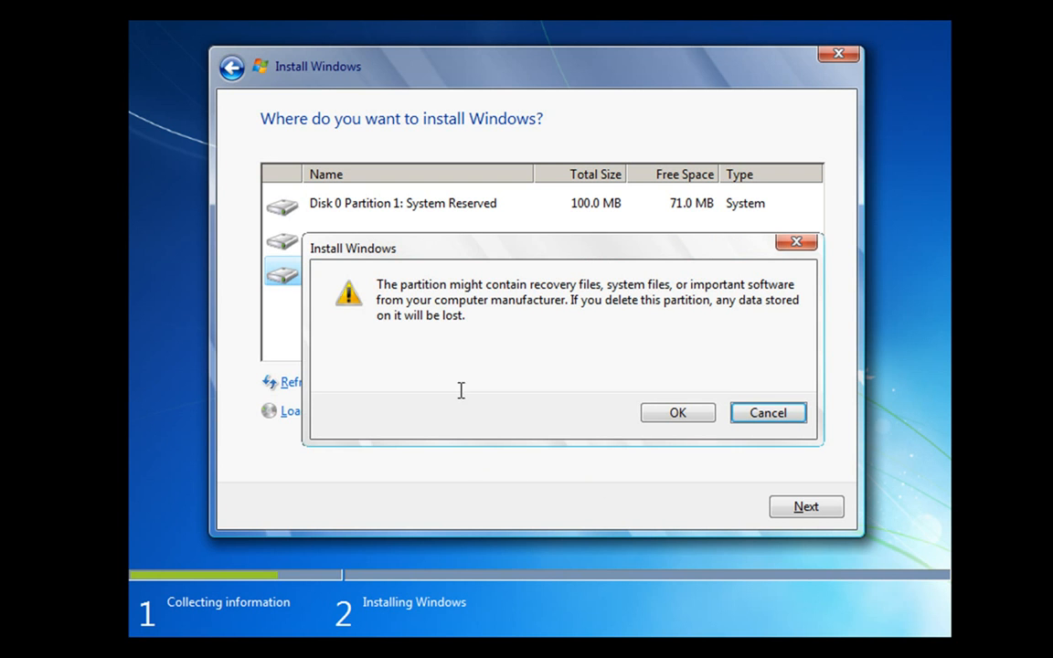
pyautogui.click(687, 417)
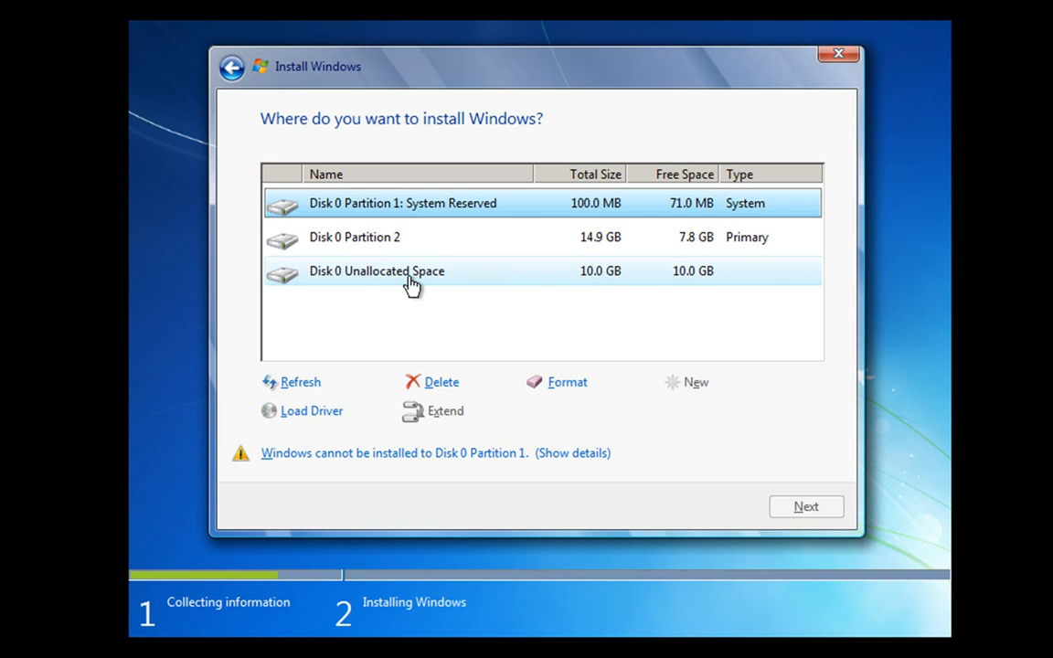
# Delete Disk 0 Partition 2 and the System Reserved partition, accepting the loss of their data
pyautogui.click(390, 243)
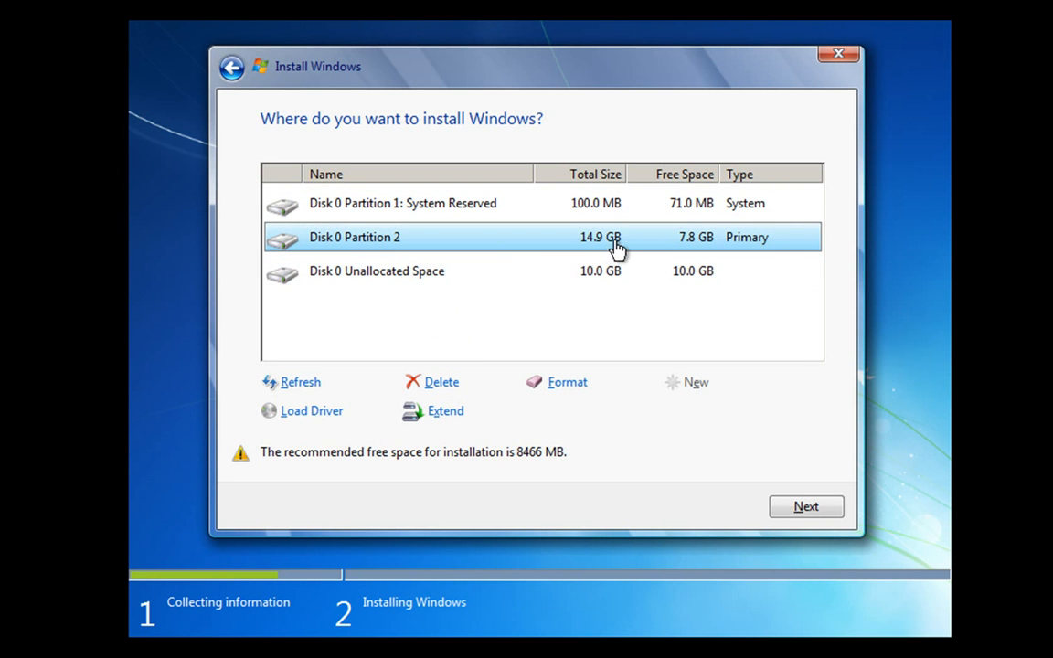
pyautogui.click(438, 384)
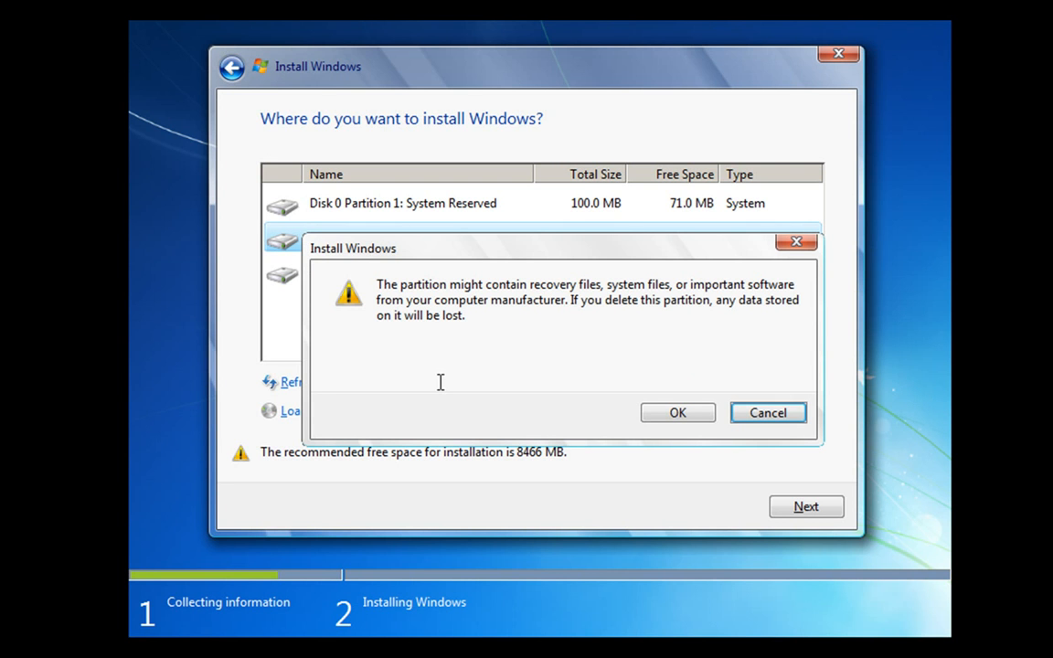
pyautogui.click(675, 414)
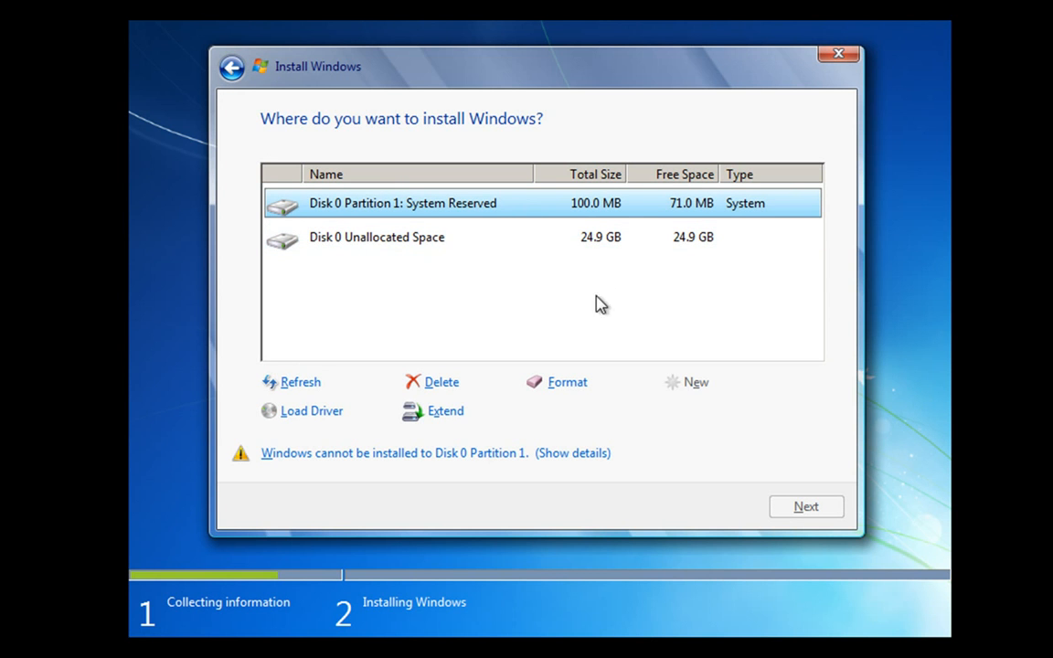
pyautogui.click(443, 384)
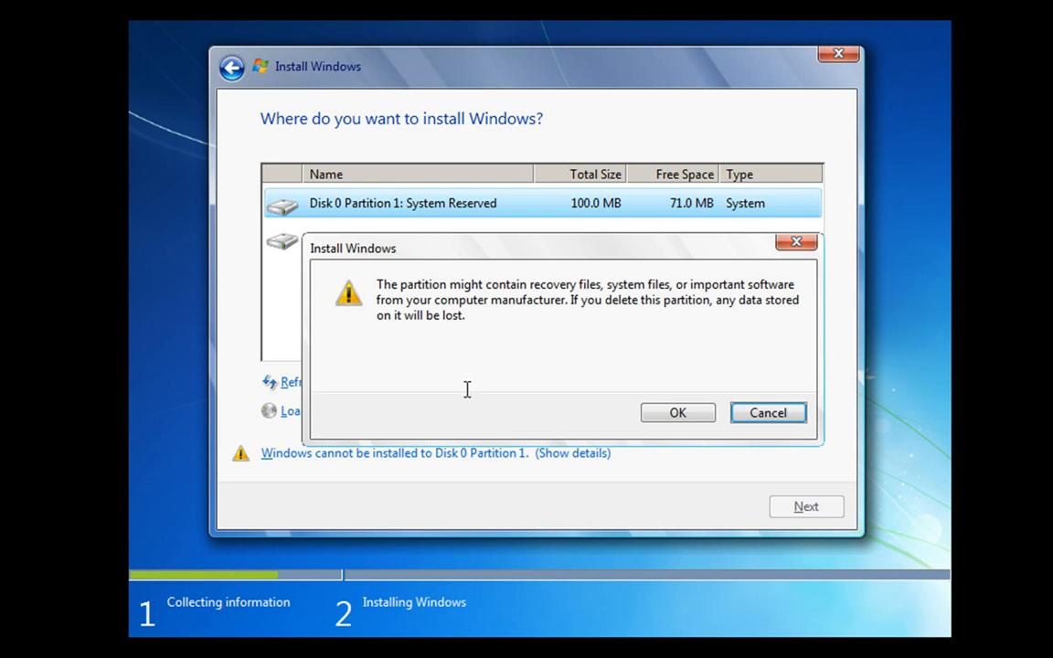
pyautogui.click(677, 414)
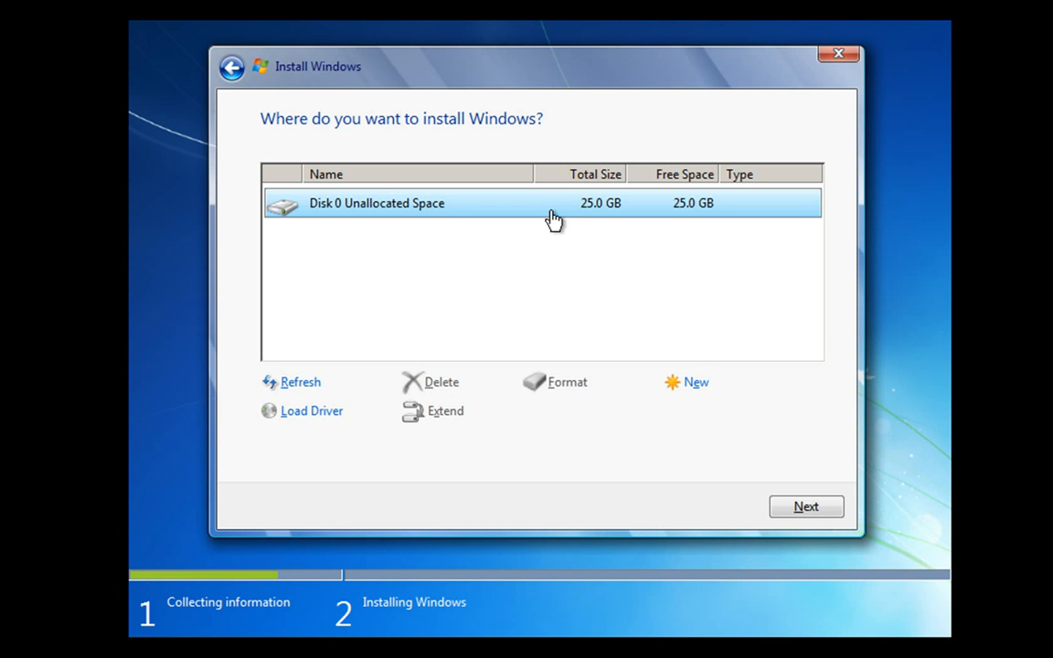
# Create a new partition of 25598 MB from the unallocated space, allowing additional partitions for system files
pyautogui.click(695, 386)
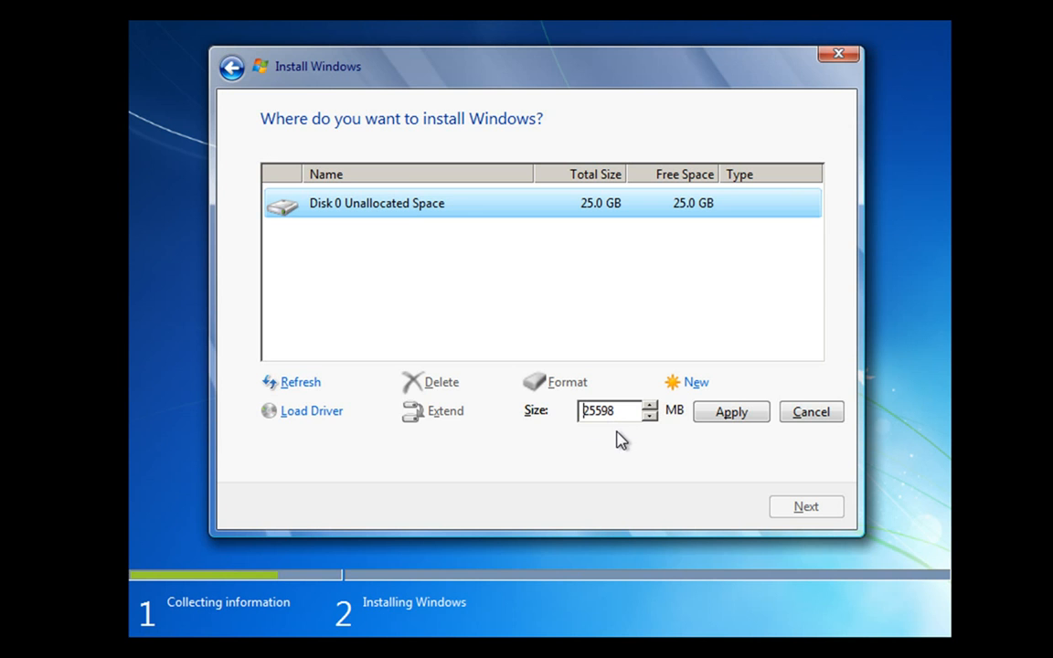
pyautogui.click(723, 419)
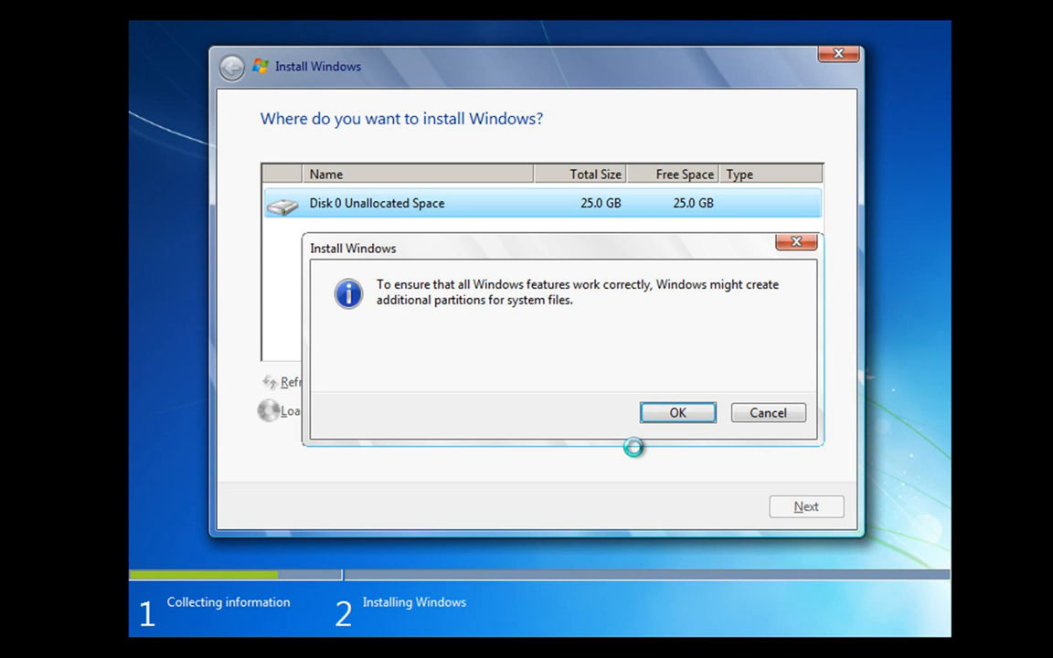
pyautogui.click(678, 414)
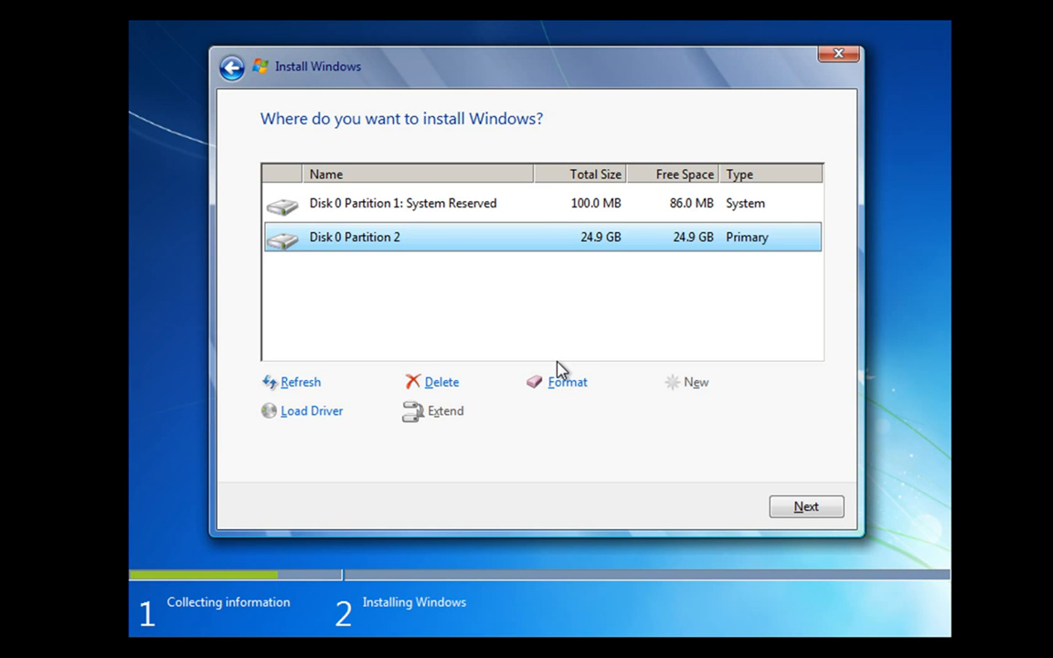
# Format the new primary Disk 0 Partition 2 and start installing Windows on it
pyautogui.click(559, 384)
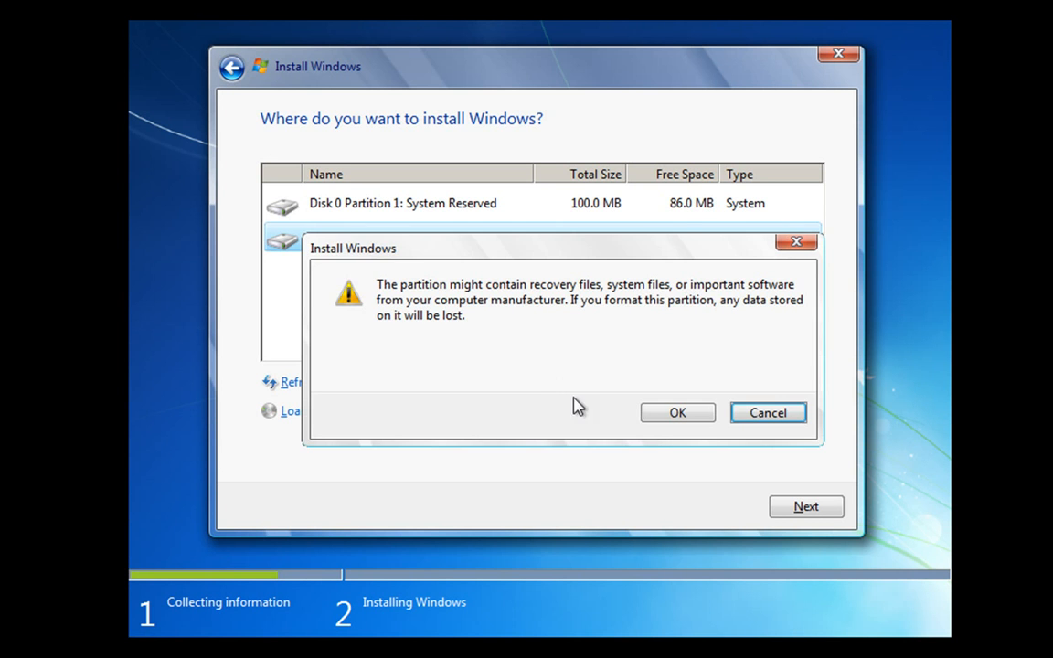
pyautogui.click(674, 414)
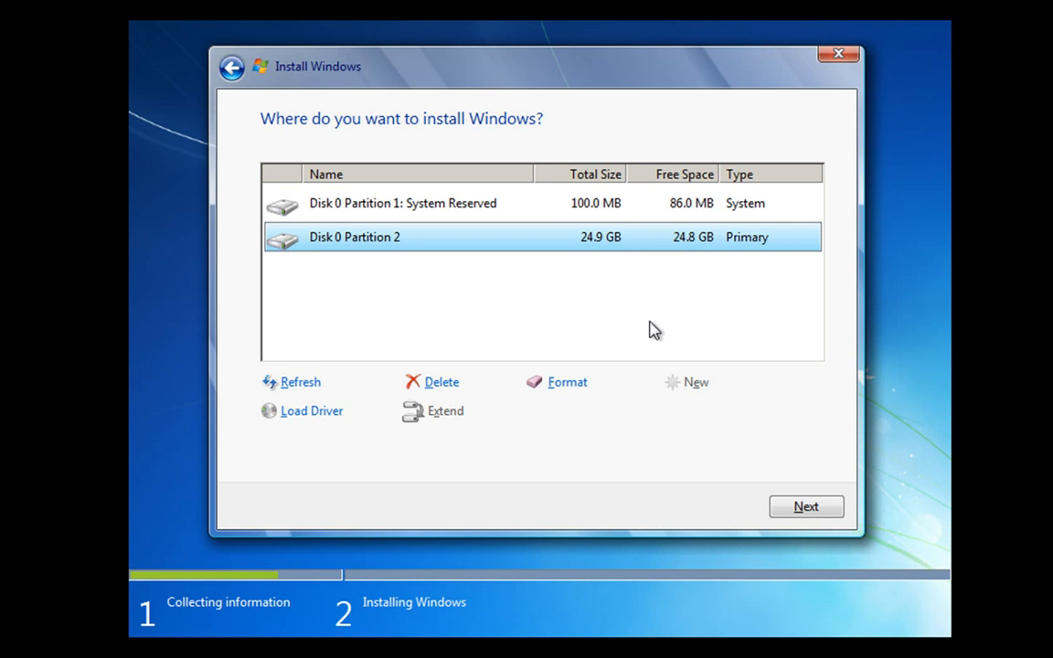
pyautogui.click(800, 511)
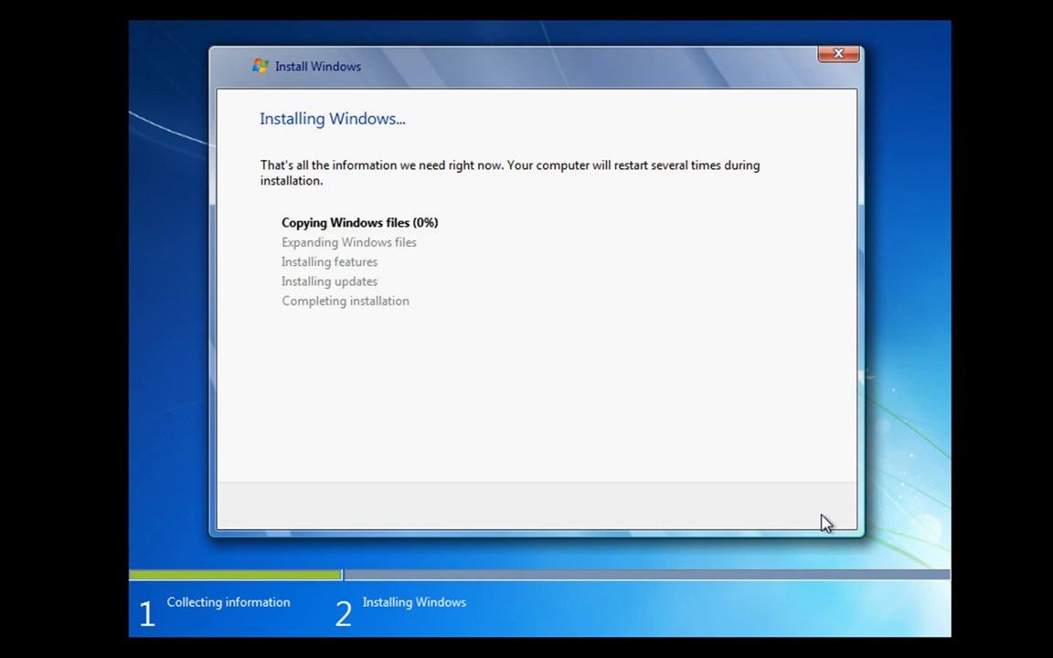